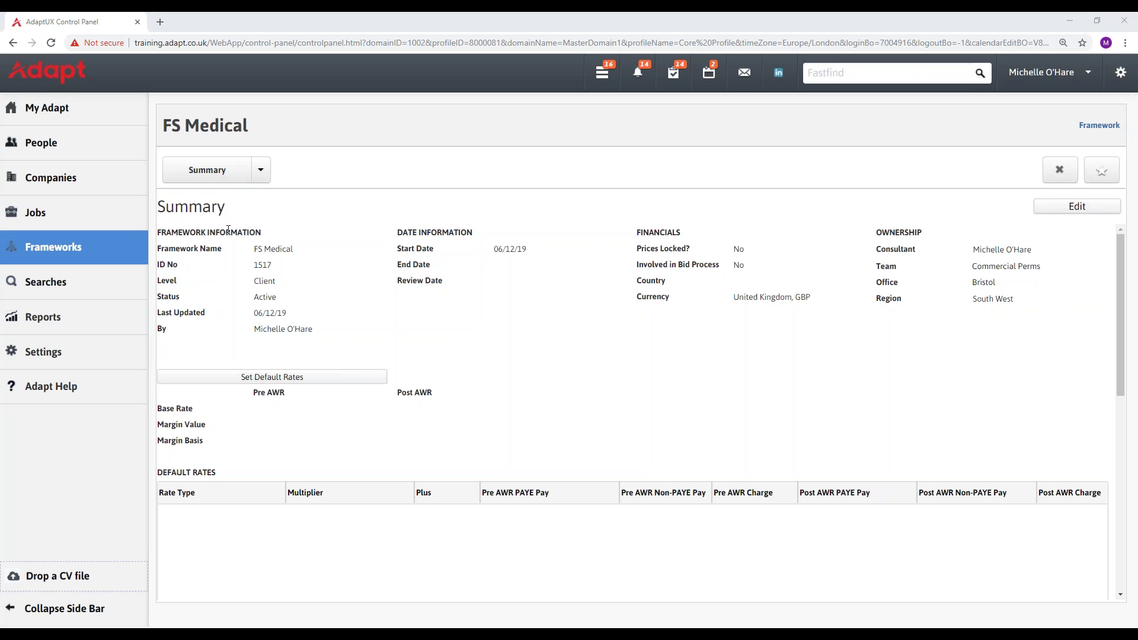
Open the FS Medical framework's Rates page and start adding a rate matrix to the current rates.
{"action": "left_click", "coordinate": [262, 171]}
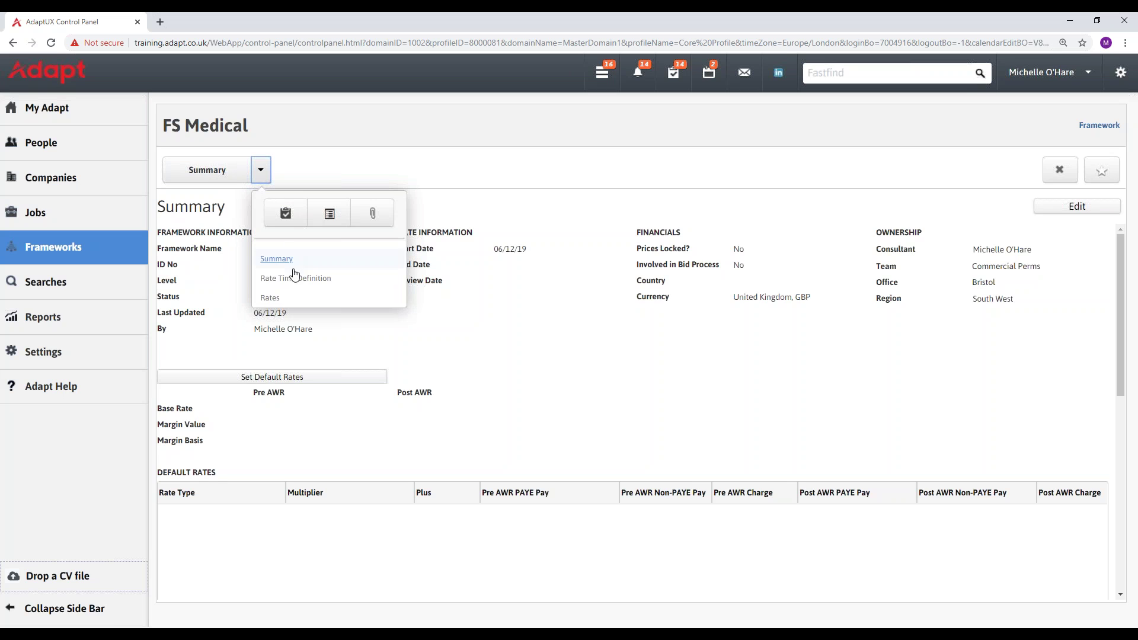
{"action": "left_click", "coordinate": [290, 298]}
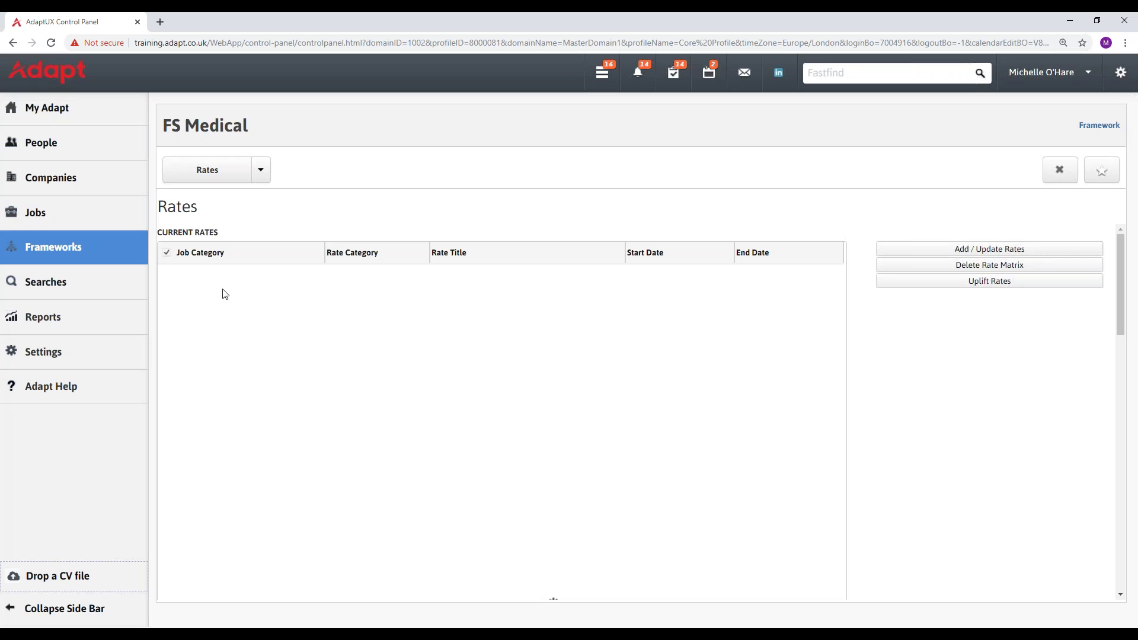
{"action": "scroll", "coordinate": [223, 300], "scroll_direction": "down", "scroll_amount": 5}
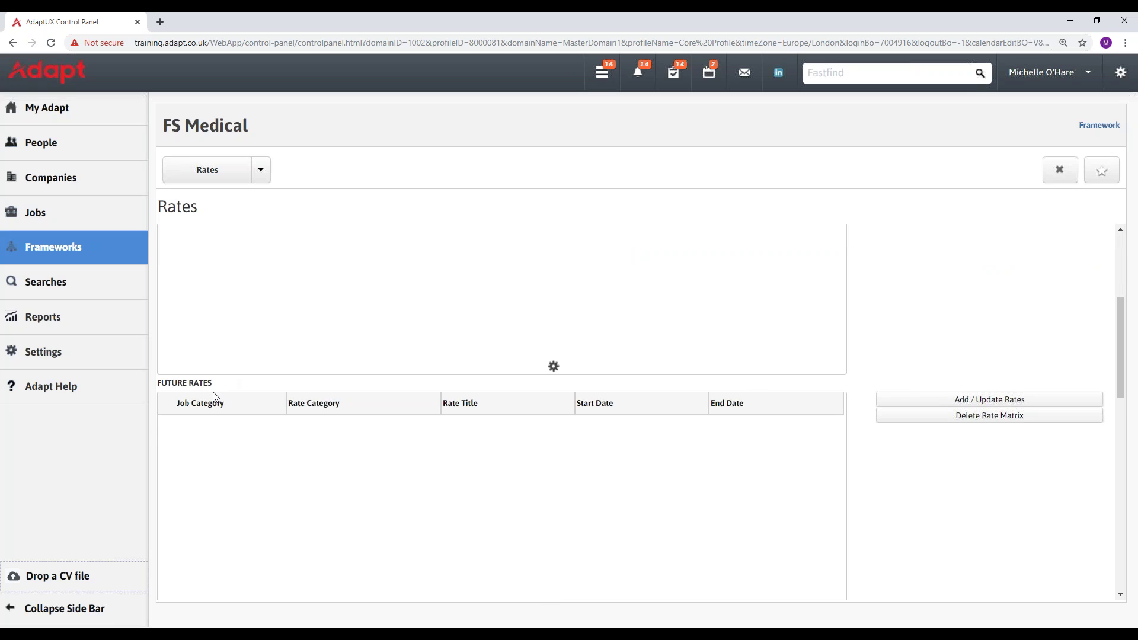
{"action": "scroll", "coordinate": [215, 397], "scroll_direction": "up", "scroll_amount": 5}
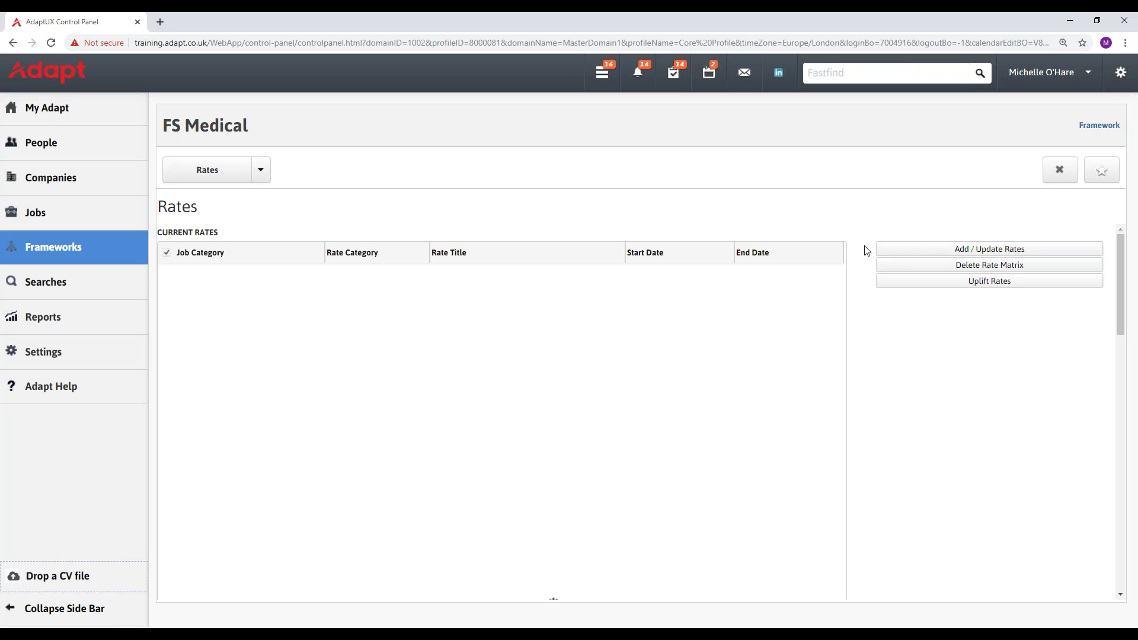
{"action": "left_click", "coordinate": [962, 251]}
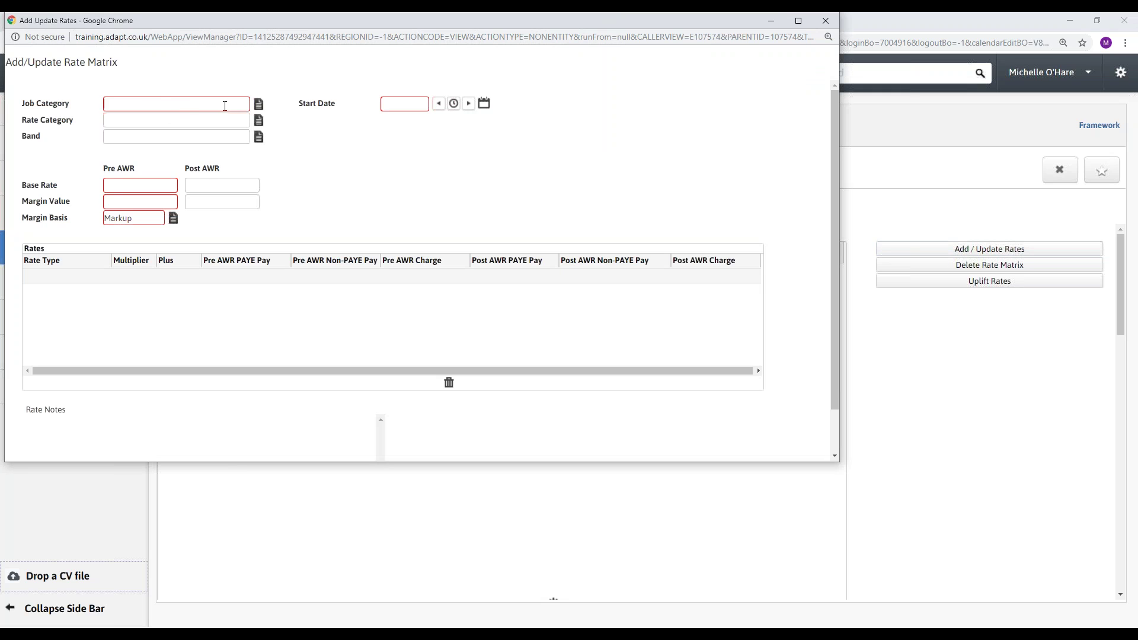
Set the rate matrix's job category to Healthcare Assistant under Care and its start date to 06/12/19.
{"action": "left_click", "coordinate": [258, 104]}
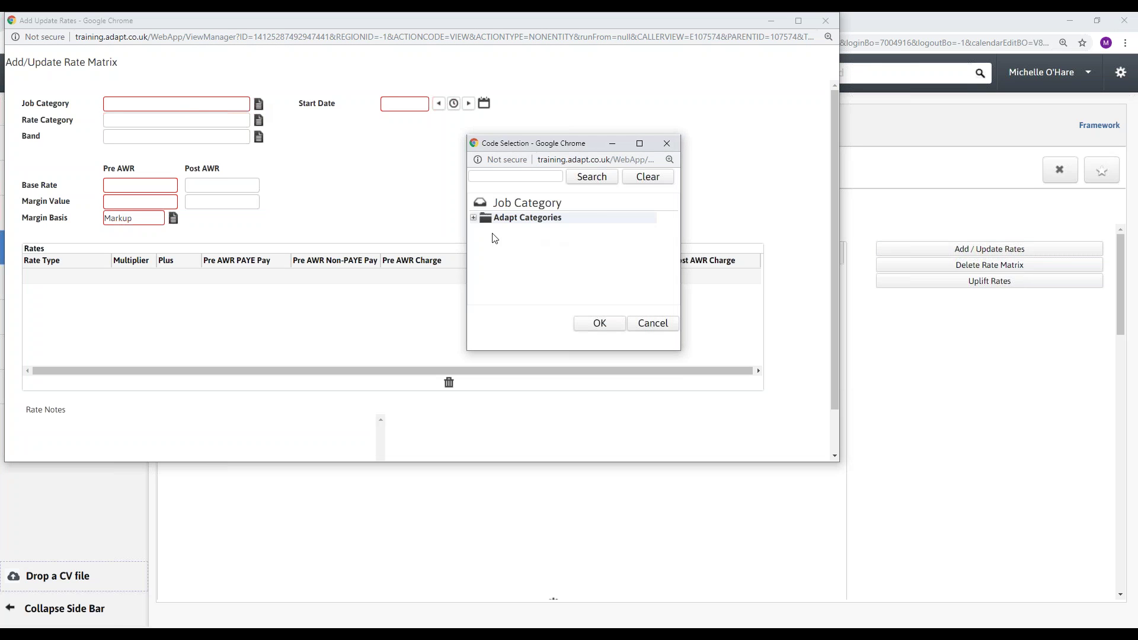
{"action": "left_click", "coordinate": [474, 217]}
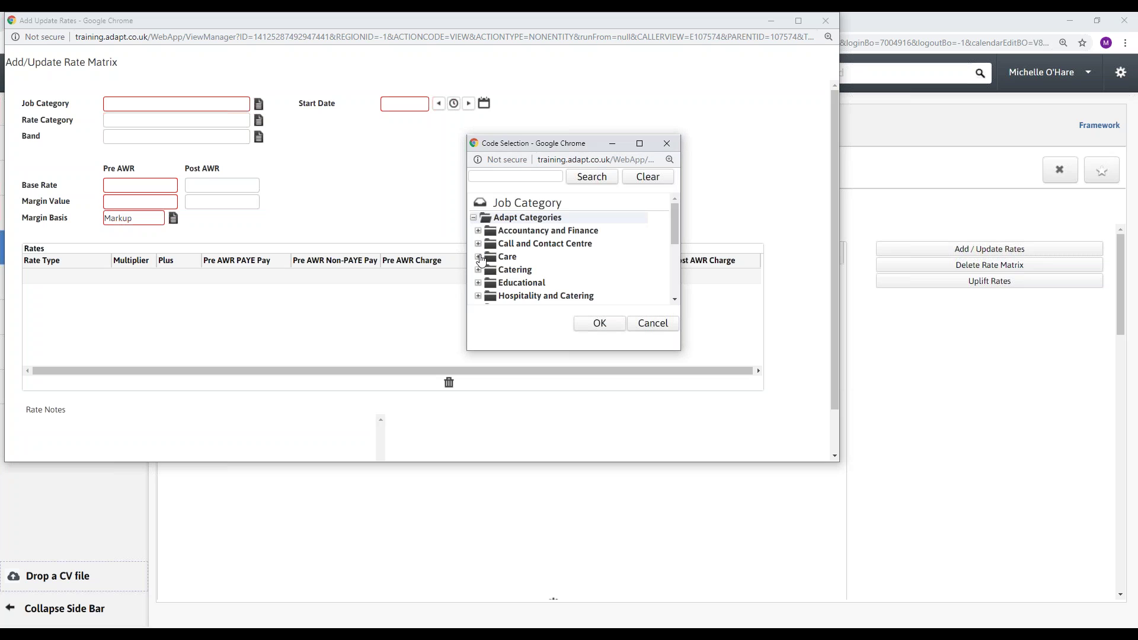
{"action": "left_click", "coordinate": [479, 257]}
{"action": "left_click", "coordinate": [522, 294]}
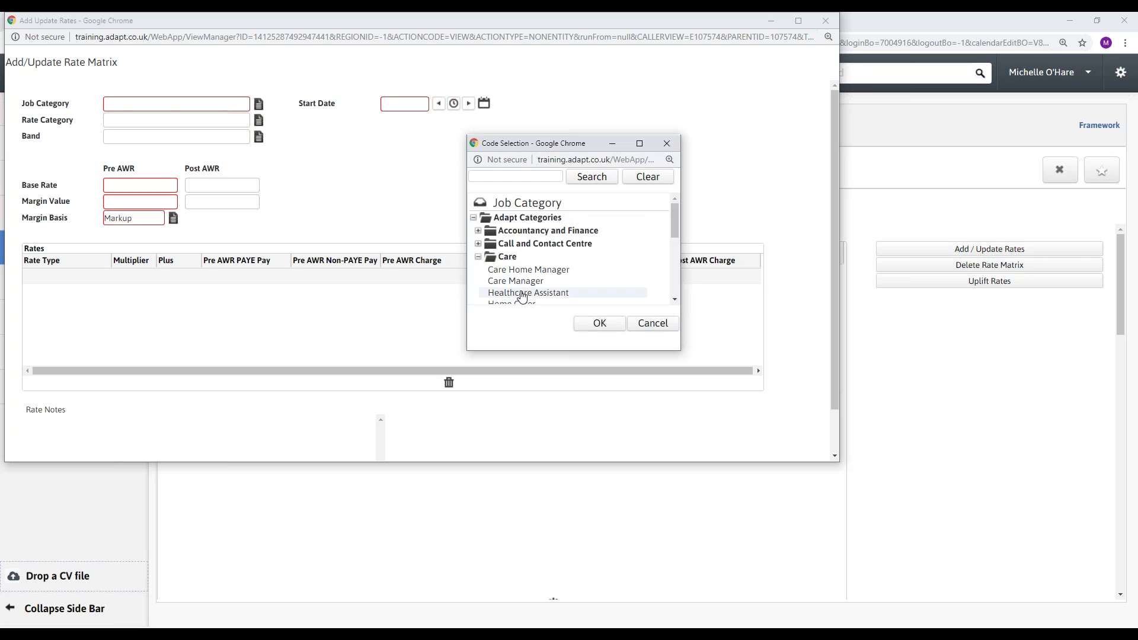
{"action": "double_click", "coordinate": [521, 294]}
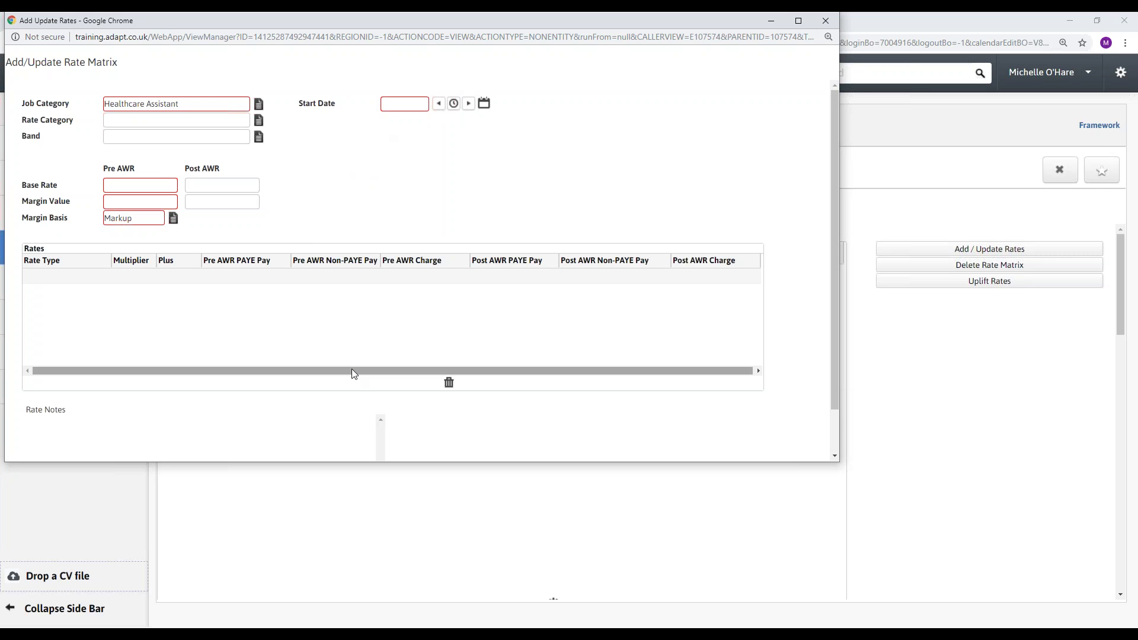
{"action": "left_click", "coordinate": [453, 104]}
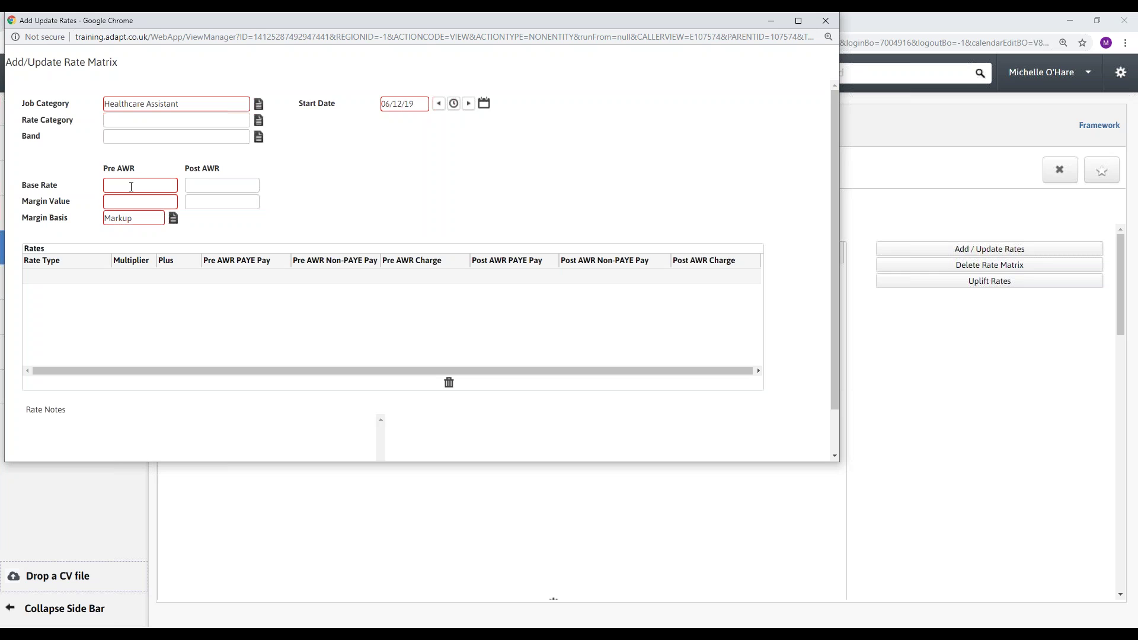
Set the Pre AWR base rate to 12.00 and the margin value to 0.80 on a Markup basis.
{"action": "type", "text": "12.00"}
{"action": "key", "text": "Tab"}
{"action": "left_click", "coordinate": [174, 218]}
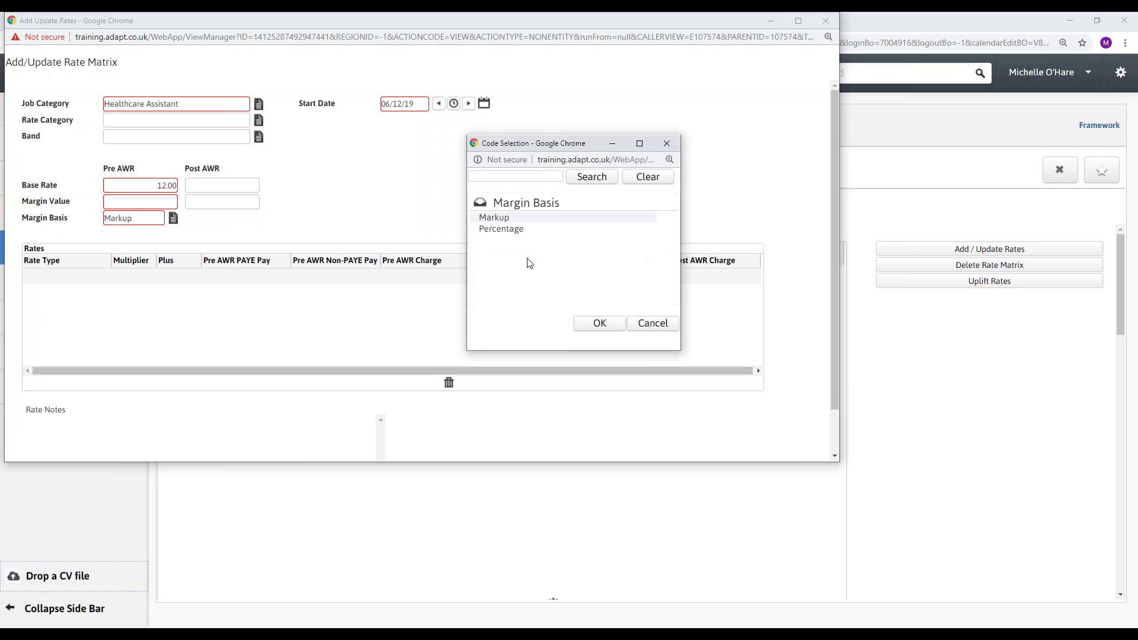
{"action": "left_click", "coordinate": [508, 229]}
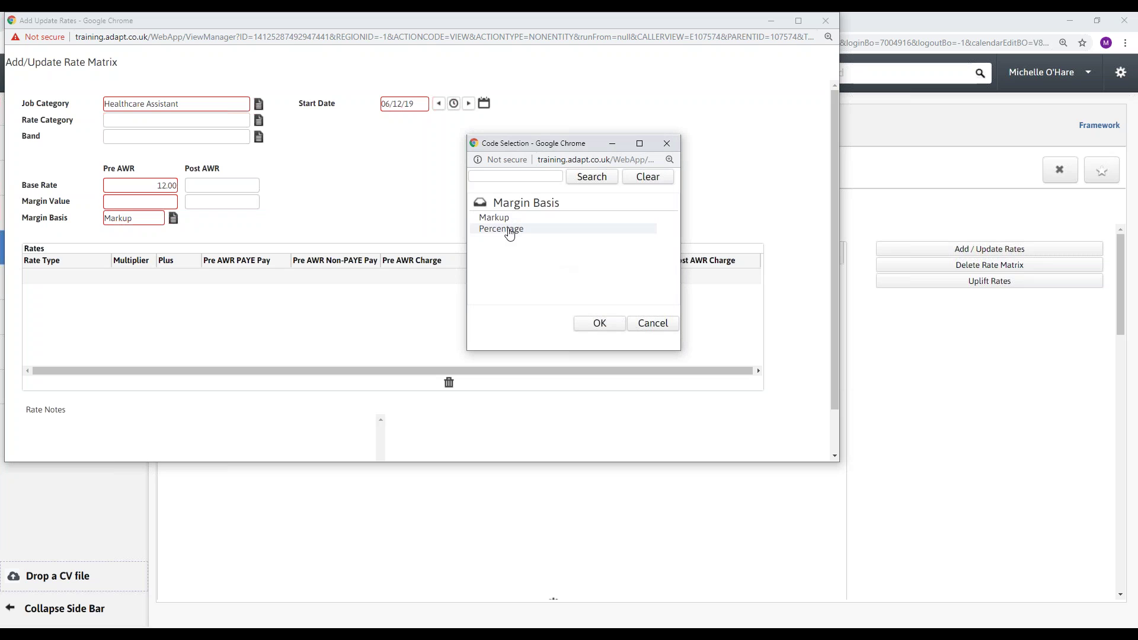
{"action": "double_click", "coordinate": [505, 220]}
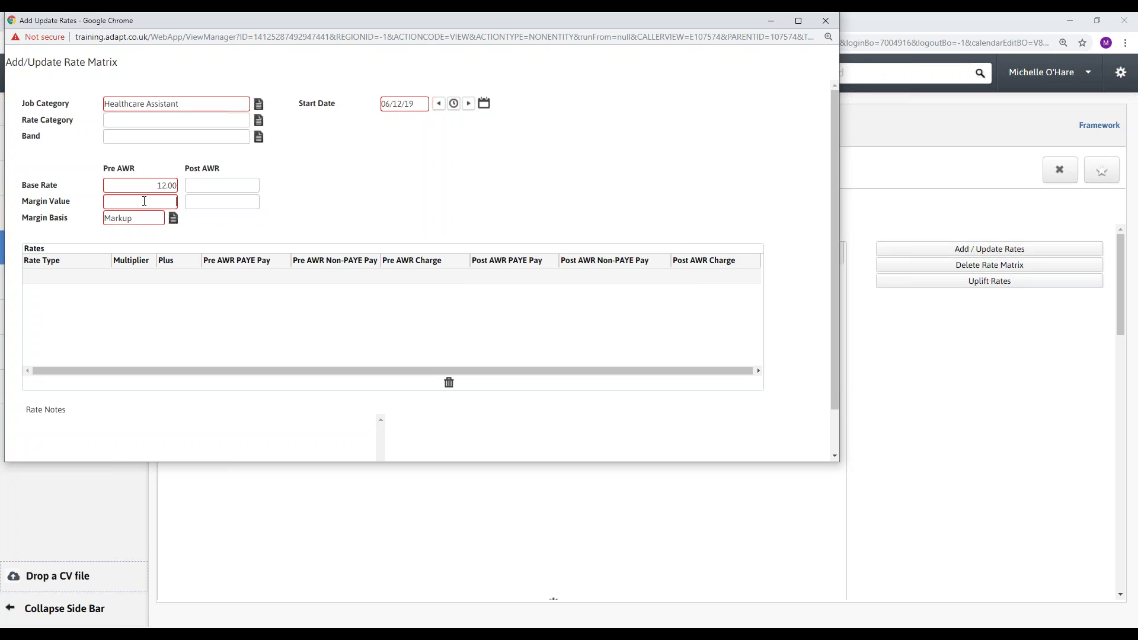
{"action": "type", "text": ".80"}
Review the available Rate Category and Band options without choosing any.
{"action": "left_click", "coordinate": [258, 121]}
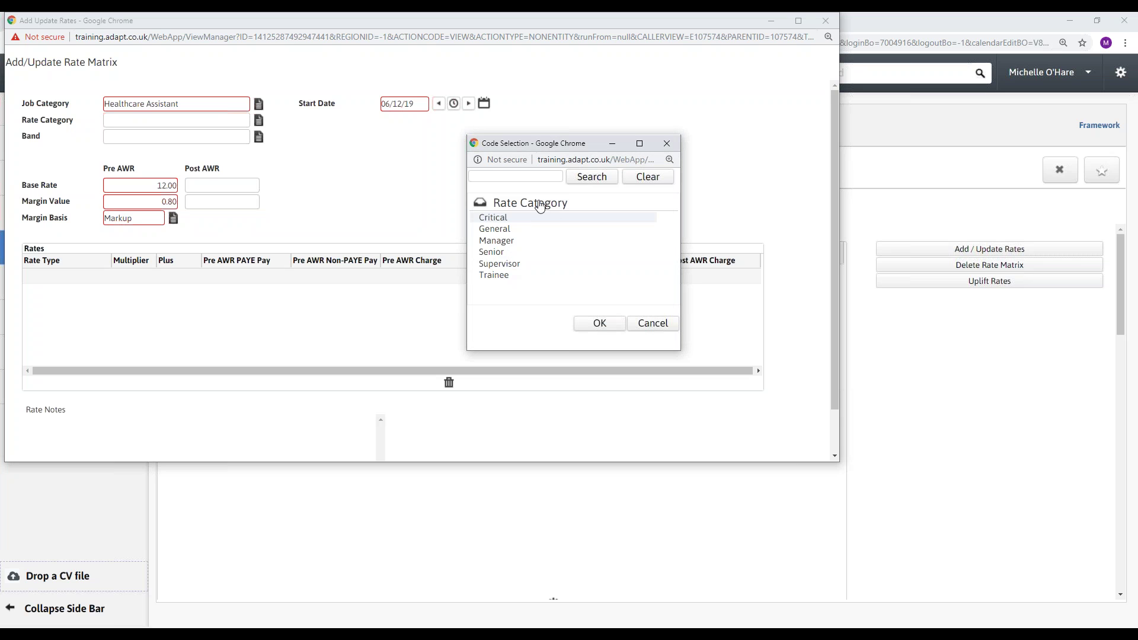
{"action": "left_click", "coordinate": [666, 143]}
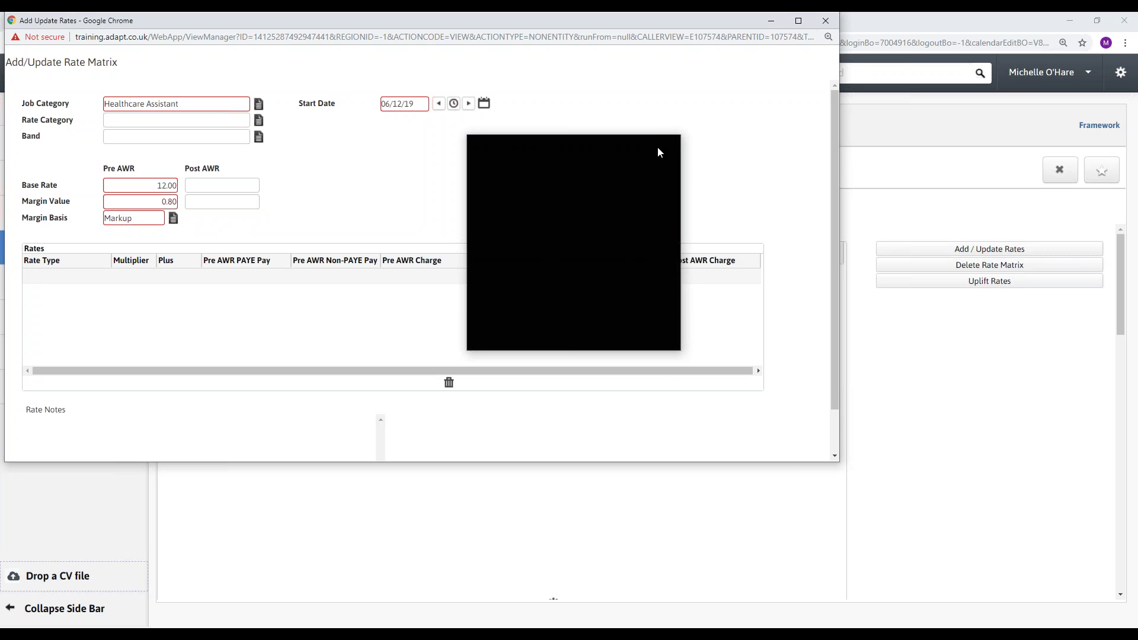
{"action": "left_click", "coordinate": [259, 139]}
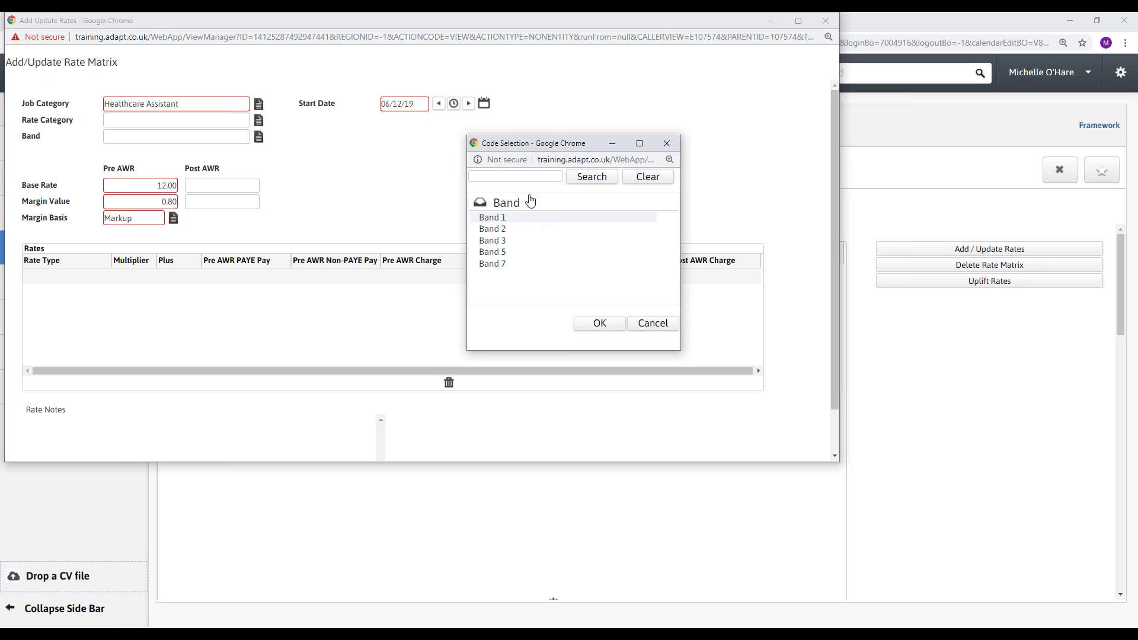
{"action": "left_click", "coordinate": [662, 149]}
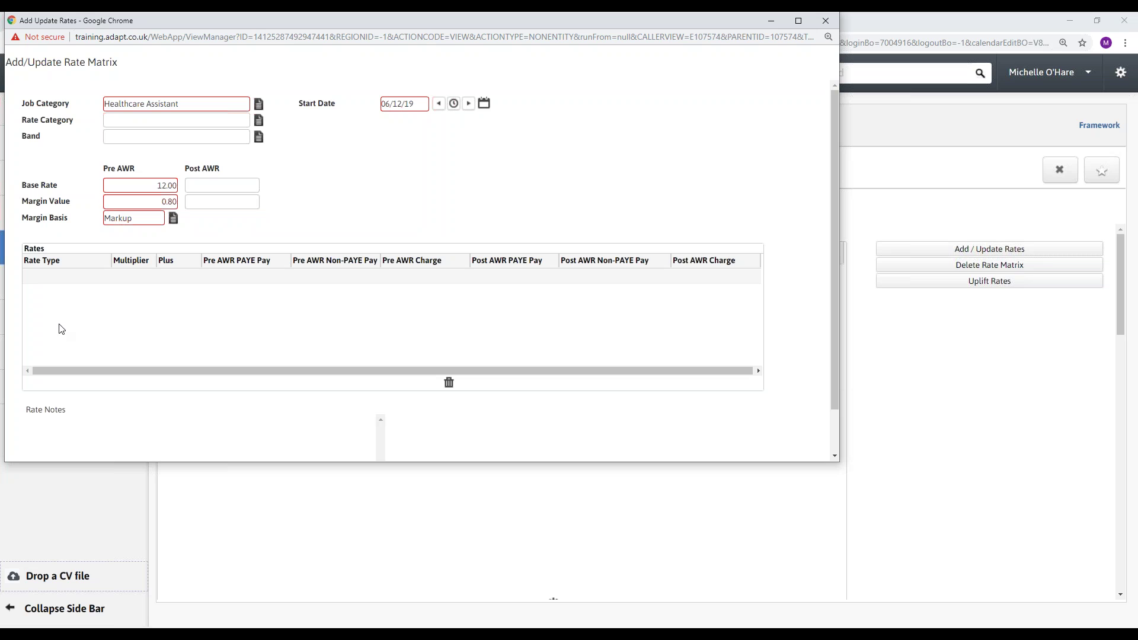
Add a Basic rate type as the first line of the Rates table.
{"action": "left_click", "coordinate": [48, 278]}
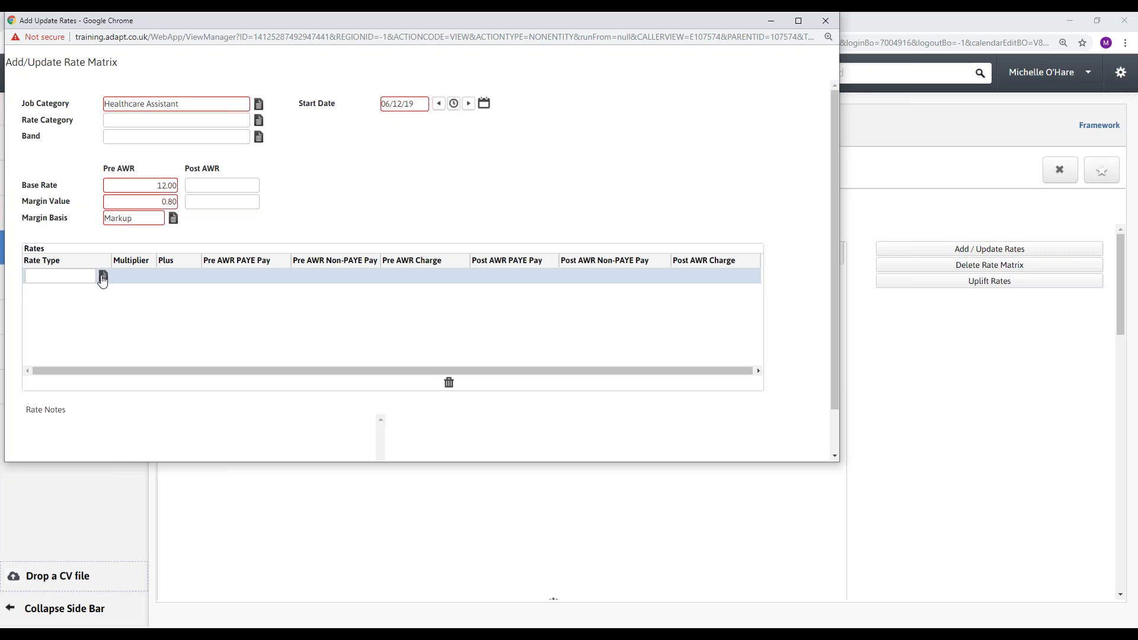
{"action": "left_click", "coordinate": [103, 277]}
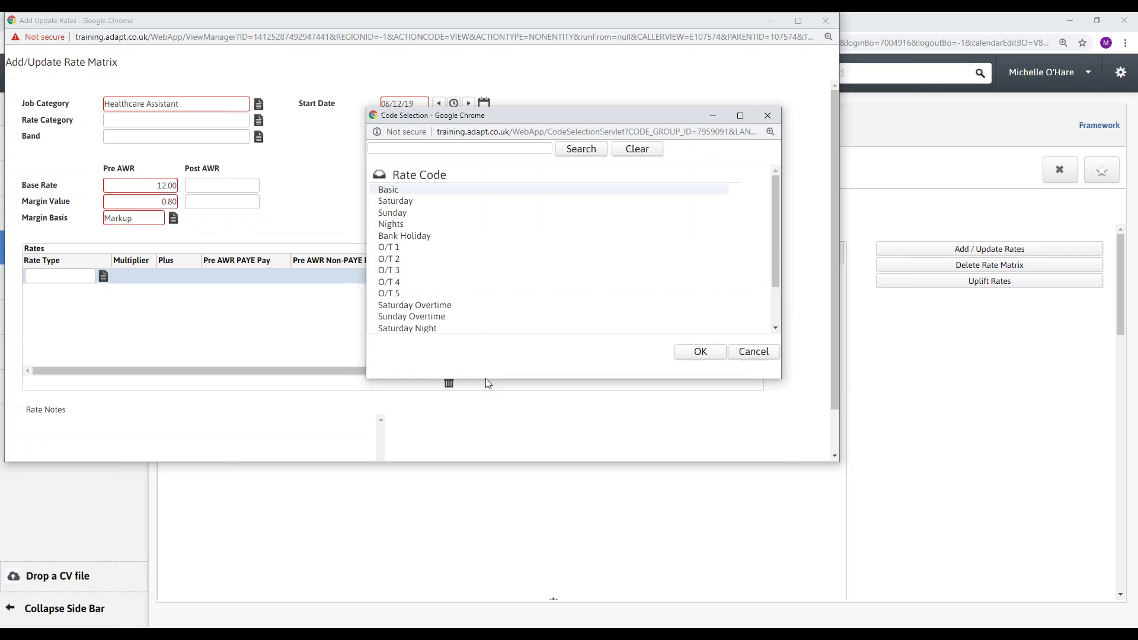
{"action": "double_click", "coordinate": [400, 190]}
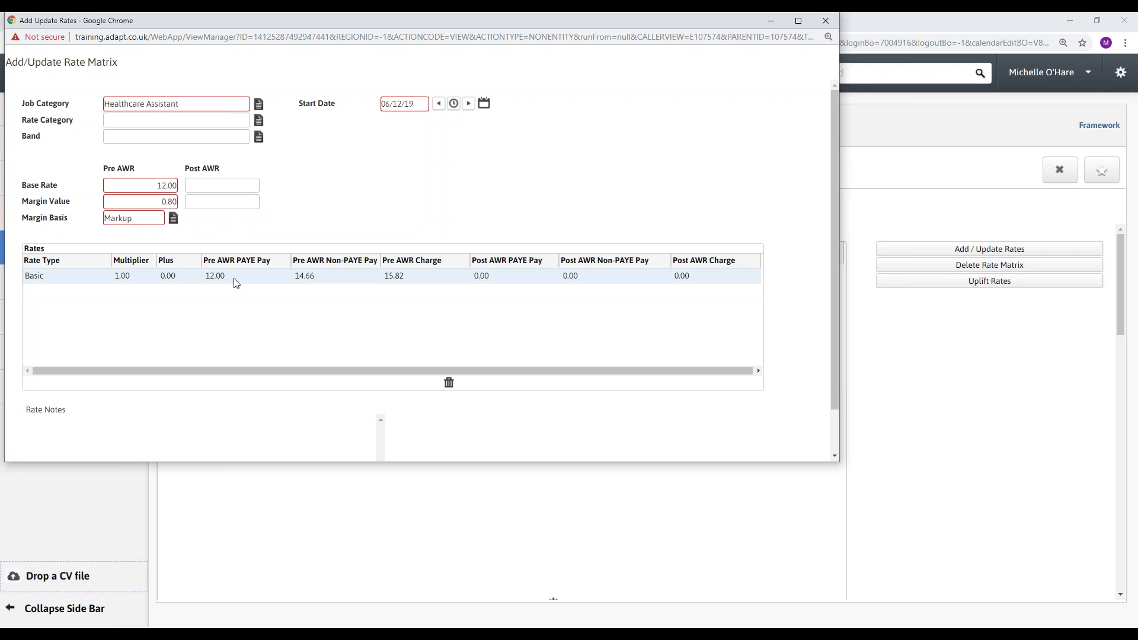
{"action": "left_click", "coordinate": [344, 280]}
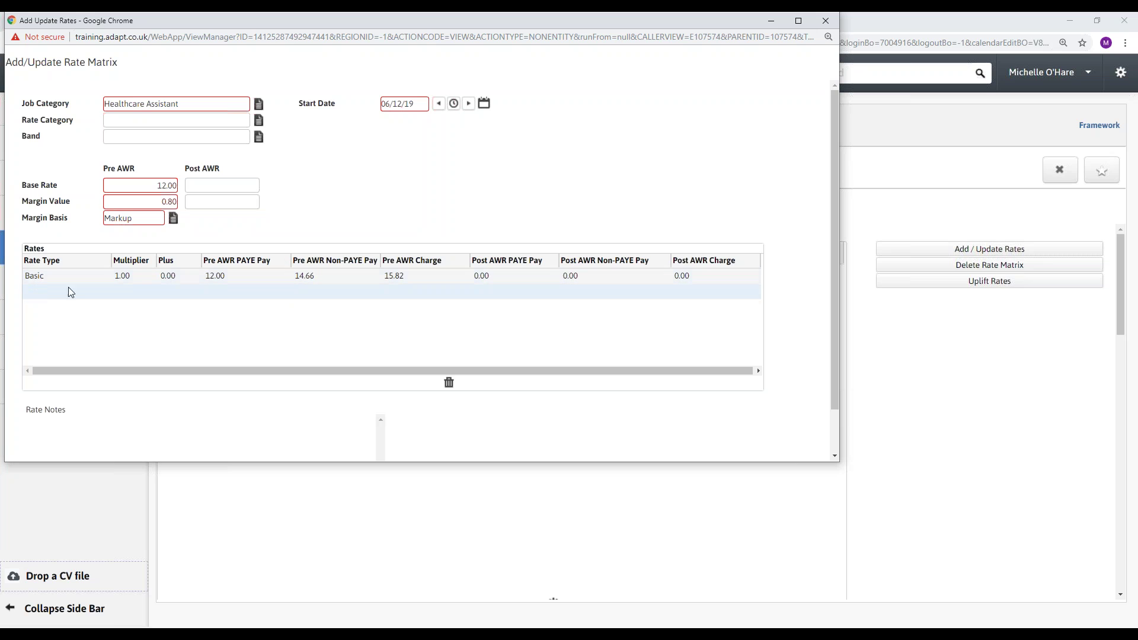
Add a Nights rate type as the second line of the Rates table.
{"action": "left_click", "coordinate": [62, 296]}
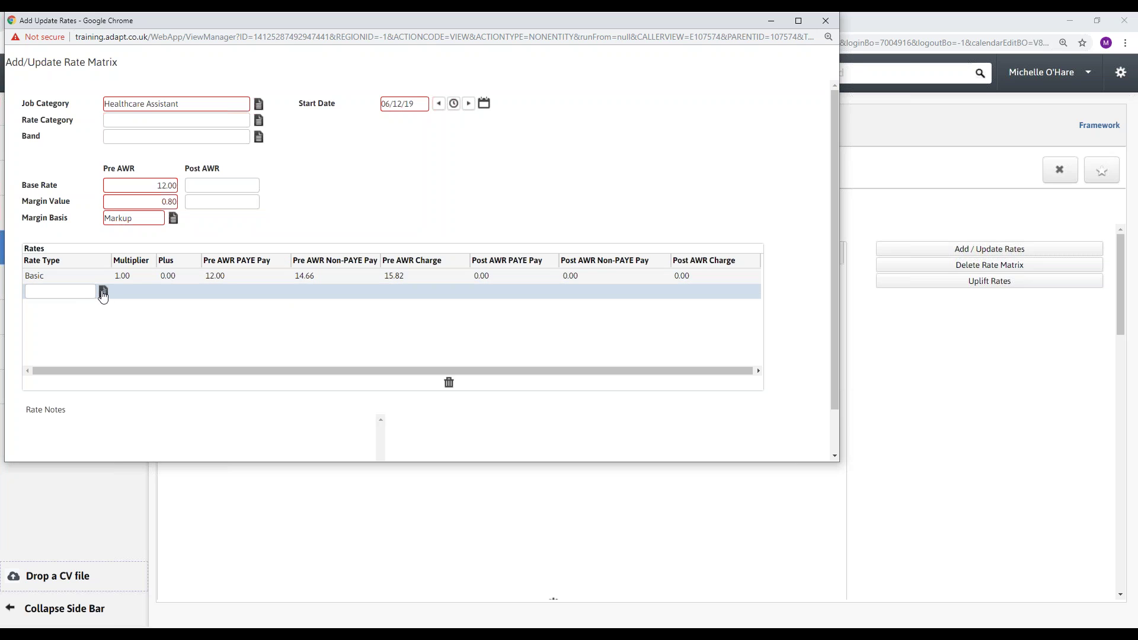
{"action": "left_click", "coordinate": [104, 293]}
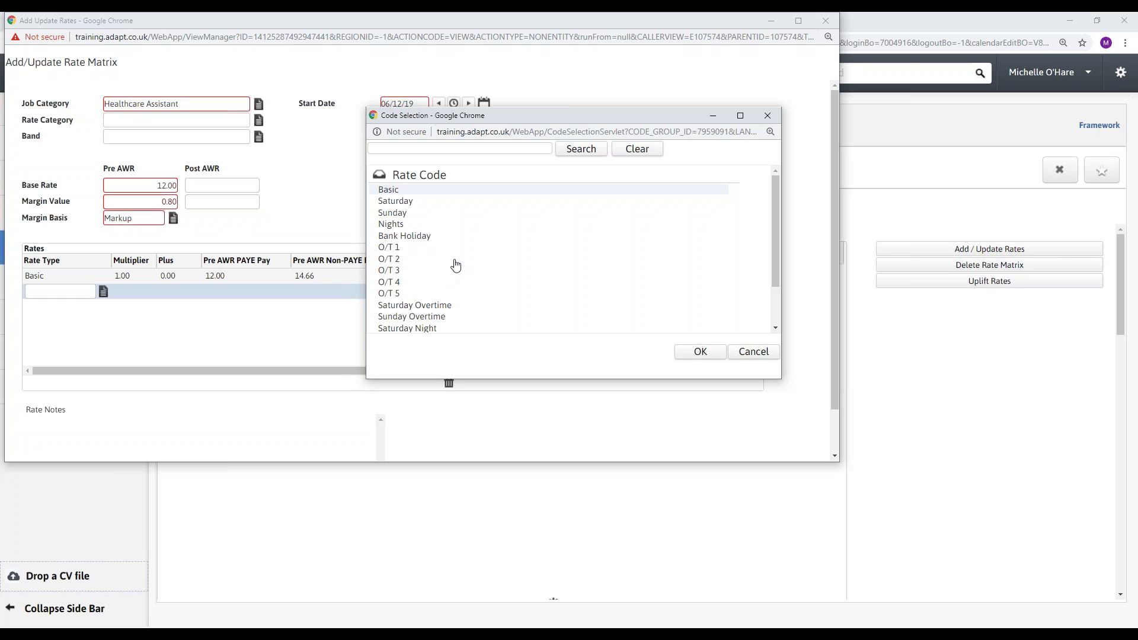
{"action": "double_click", "coordinate": [398, 226]}
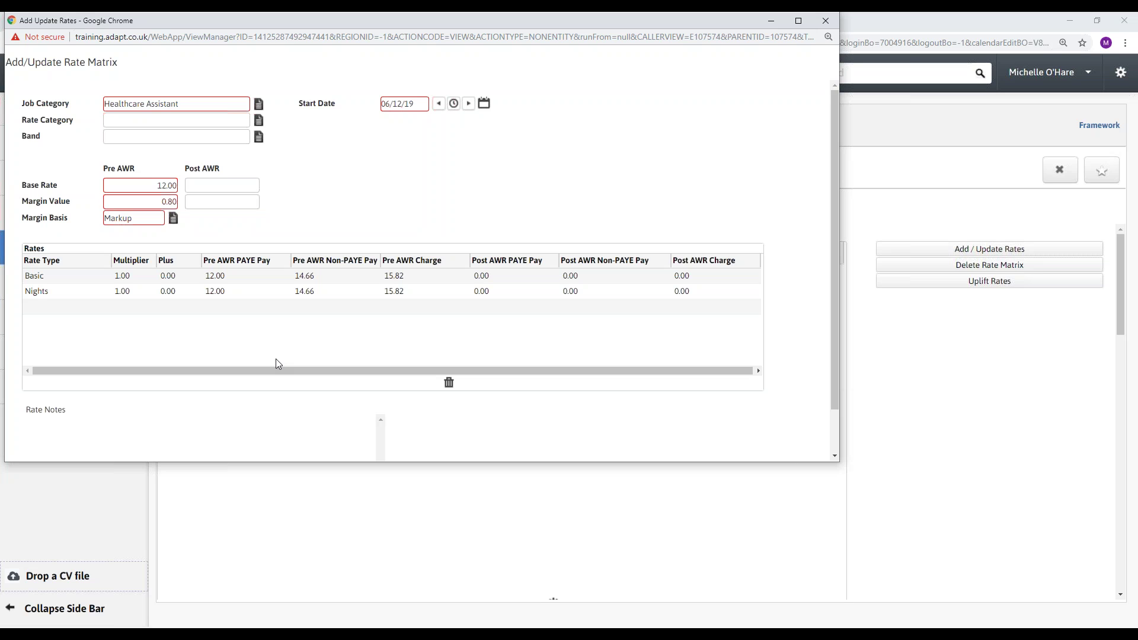
Try multipliers of 2.00 and 1.50 on the Nights rate and return it to 1.00.
{"action": "left_click", "coordinate": [137, 290]}
{"action": "type", "text": "2.00"}
{"action": "key", "text": "Return"}
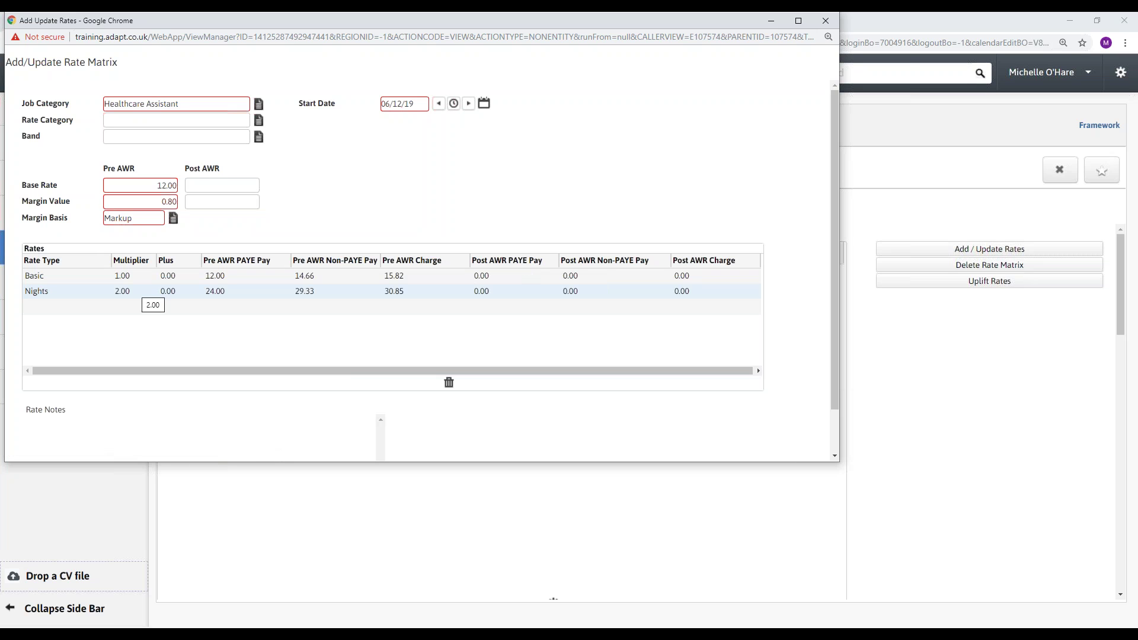
{"action": "left_click", "coordinate": [130, 291]}
{"action": "type", "text": "1"}
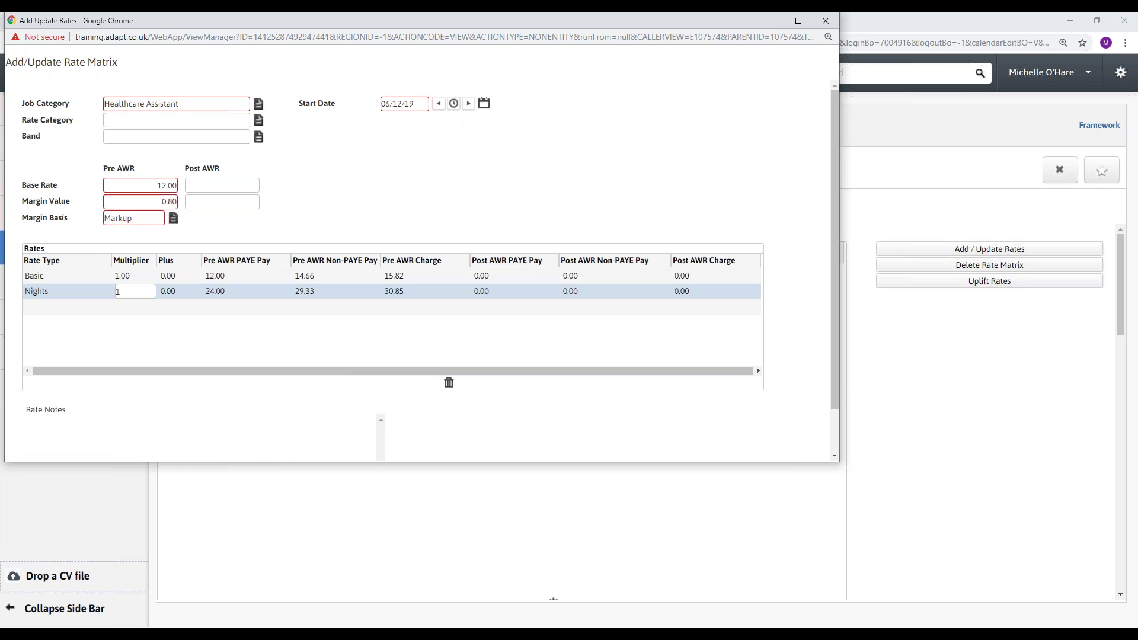
{"action": "type", "text": ".50"}
{"action": "key", "text": "Return"}
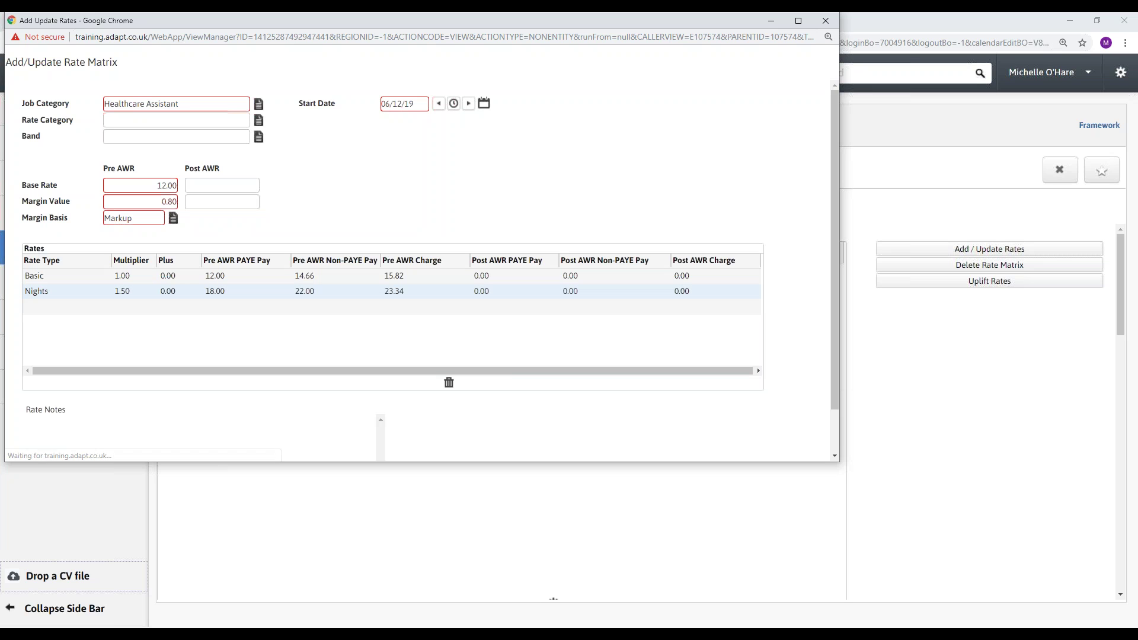
{"action": "left_click", "coordinate": [140, 291]}
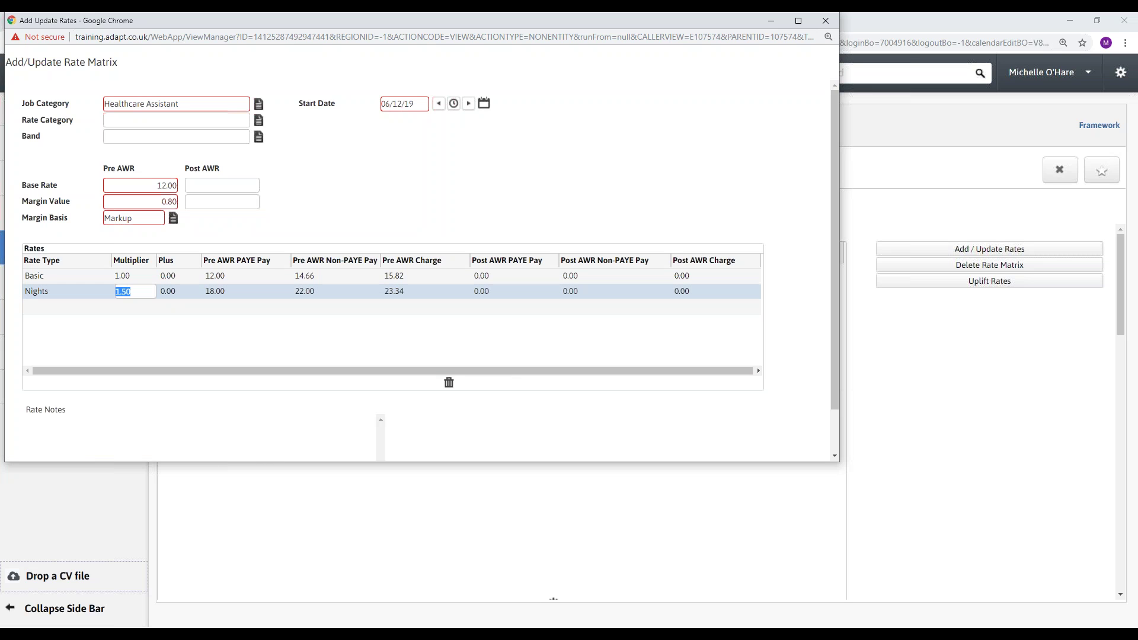
{"action": "type", "text": "1.00"}
{"action": "key", "text": "Return"}
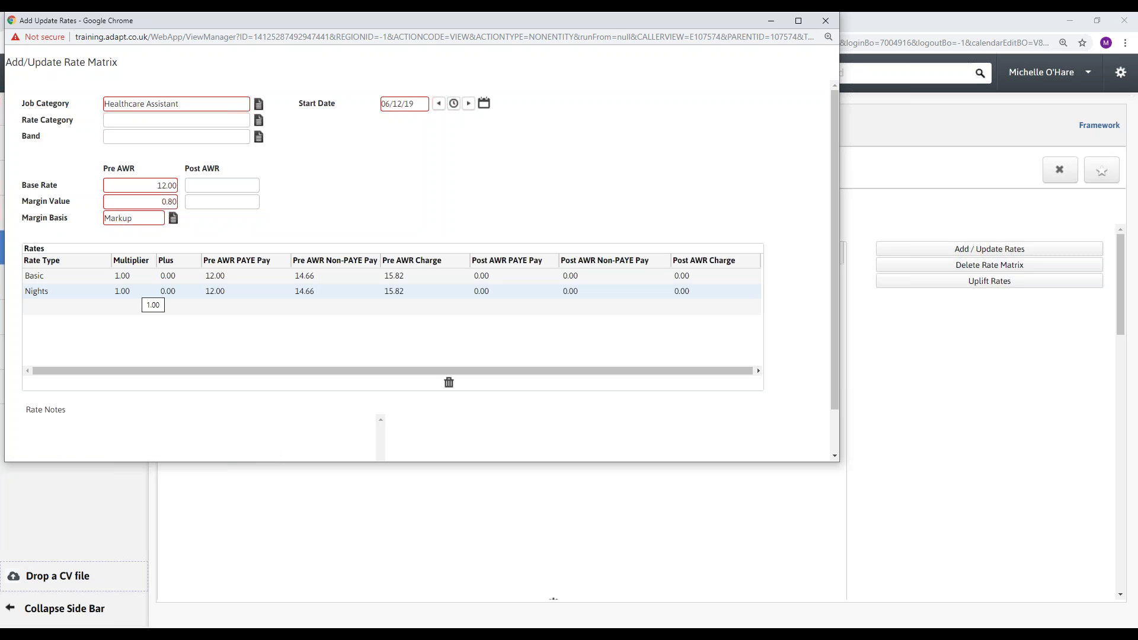
Try a Plus amount of 2.00 on the Nights rate and reset it to 0.00.
{"action": "left_click", "coordinate": [179, 291]}
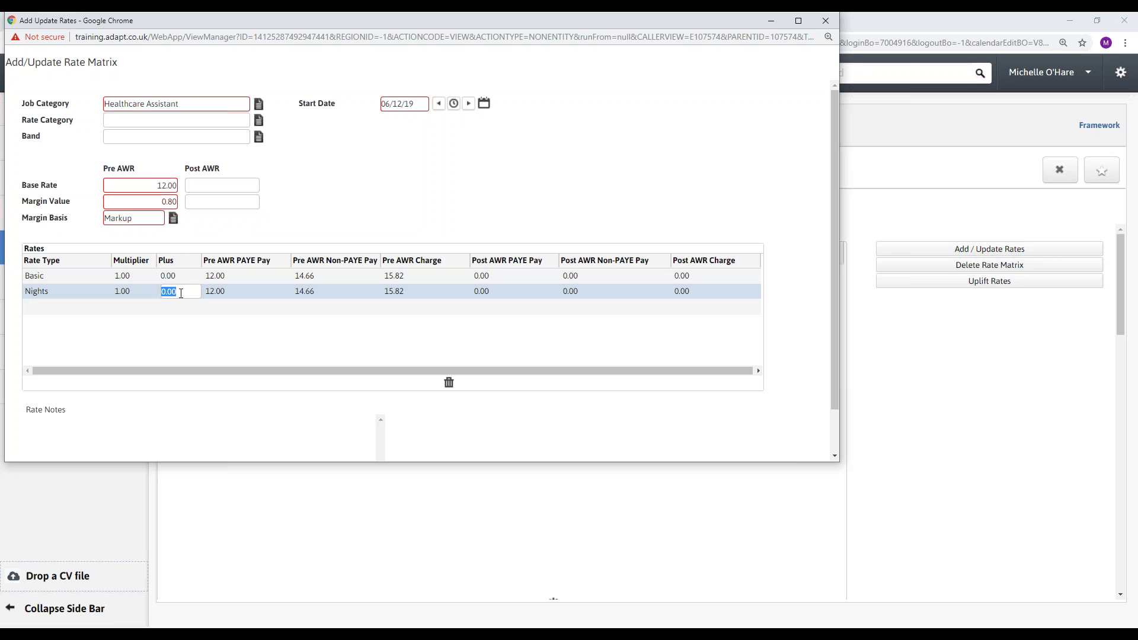
{"action": "type", "text": "2"}
{"action": "left_click", "coordinate": [233, 291]}
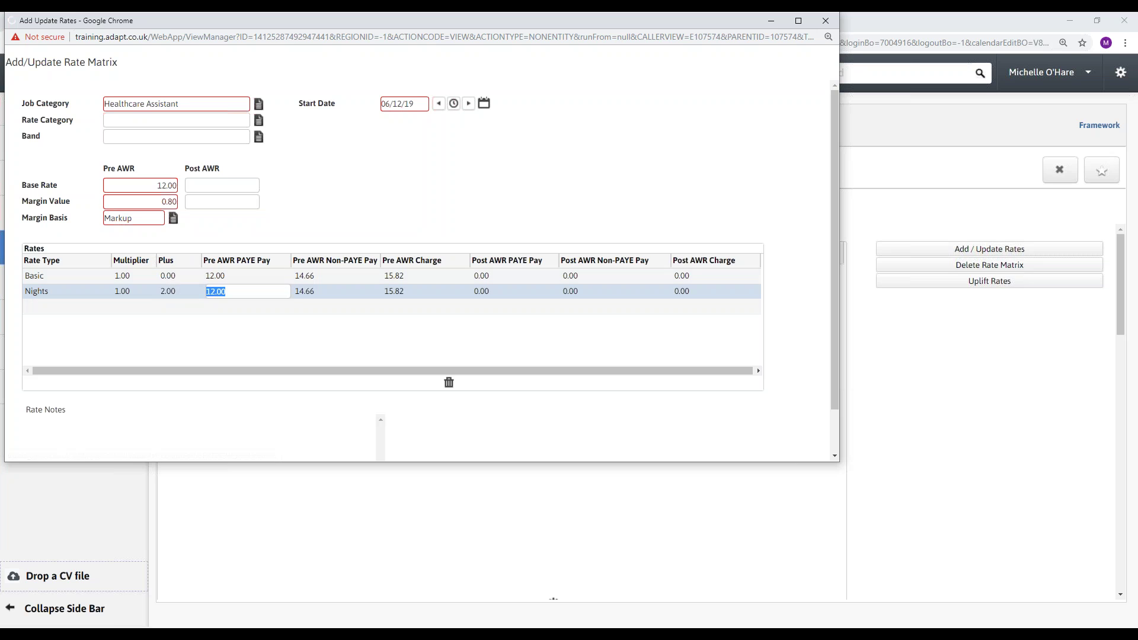
{"action": "left_click", "coordinate": [233, 291]}
{"action": "left_click", "coordinate": [184, 292]}
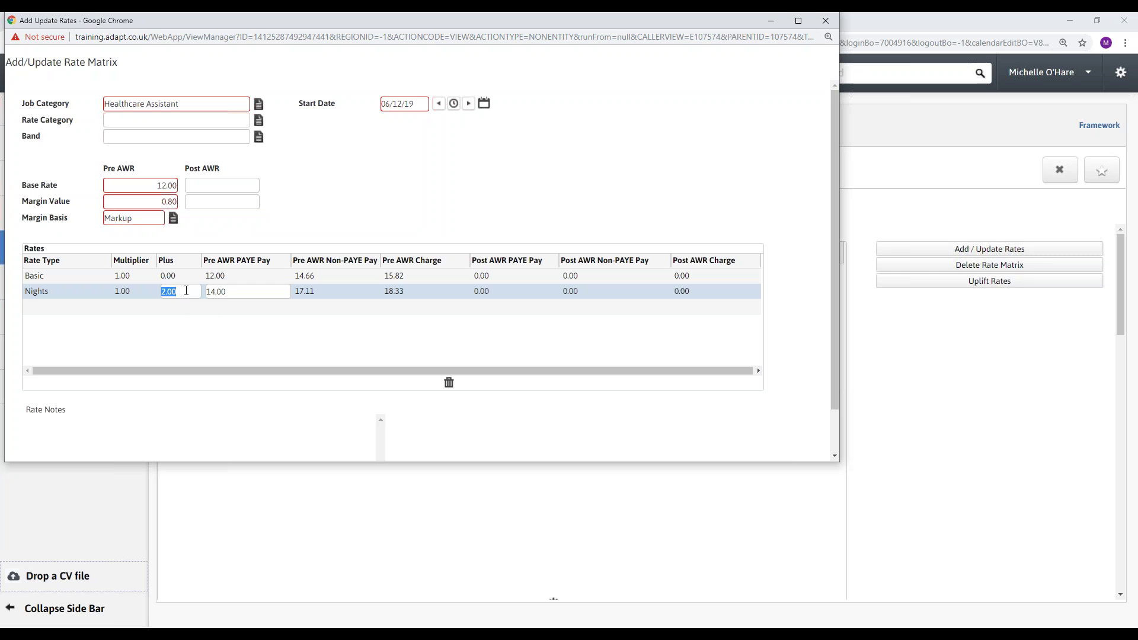
{"action": "type", "text": "0.00"}
{"action": "key", "text": "Return"}
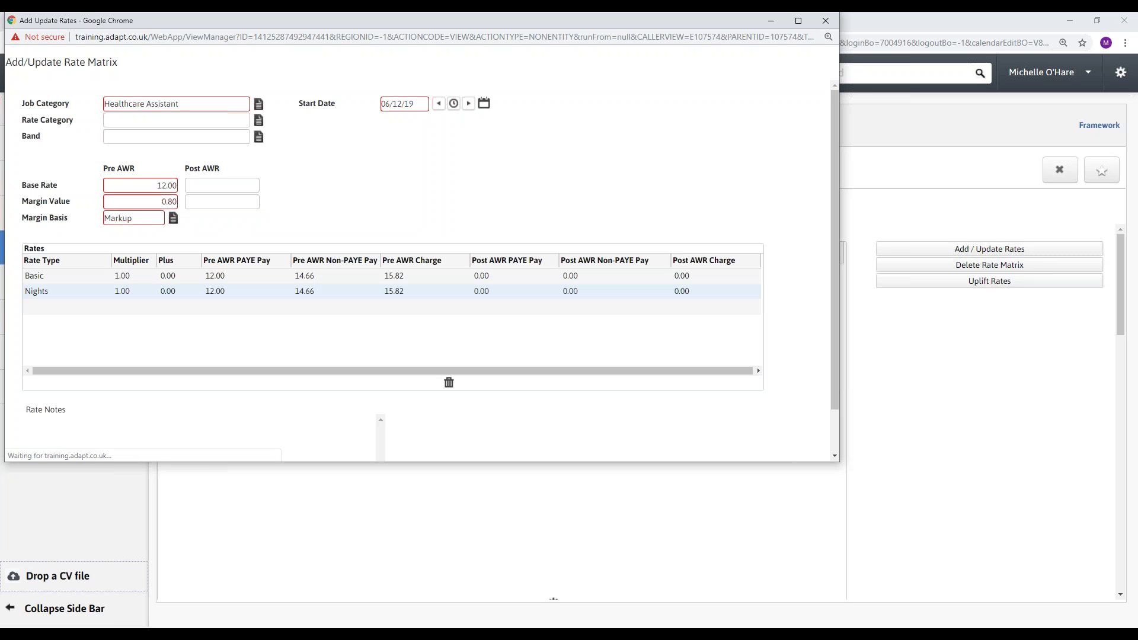
Set the Nights rate's multiplier to 2.00.
{"action": "left_click", "coordinate": [142, 291]}
{"action": "type", "text": "2.00"}
{"action": "key", "text": "Return"}
View the rate types available for a third line of the Rates table without choosing one.
{"action": "left_click", "coordinate": [70, 307]}
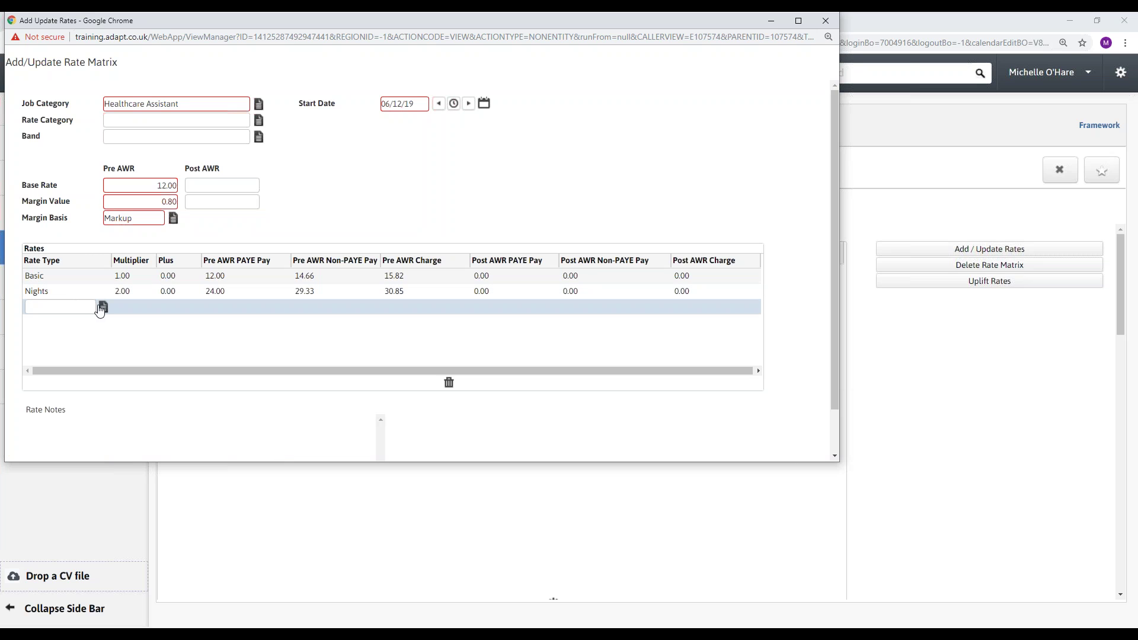
{"action": "left_click", "coordinate": [103, 307]}
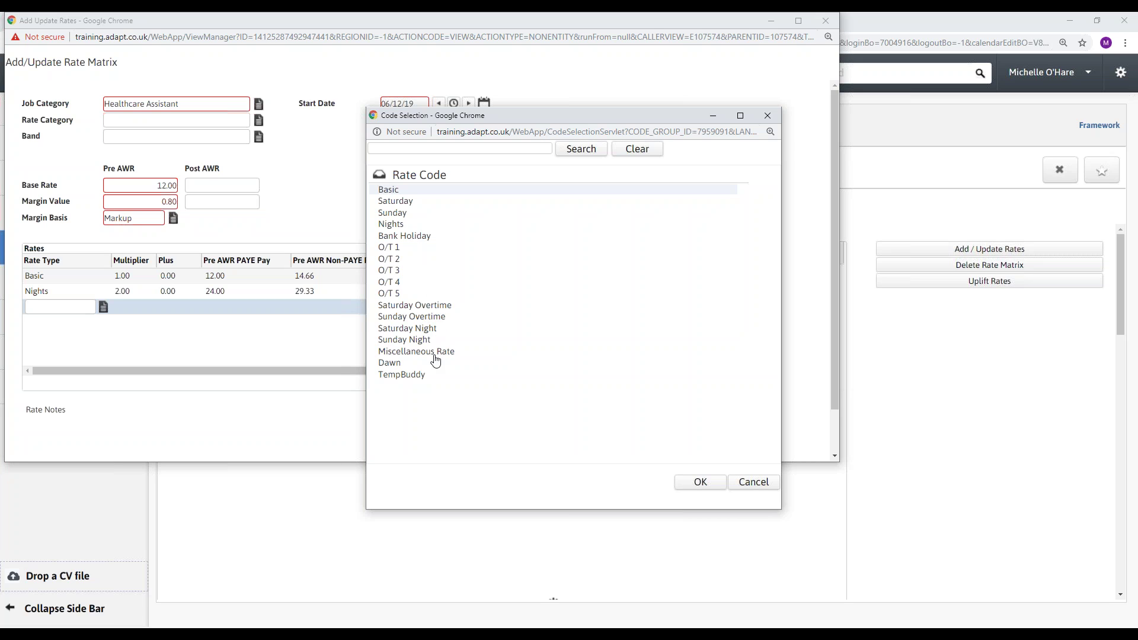
{"action": "left_click", "coordinate": [767, 117]}
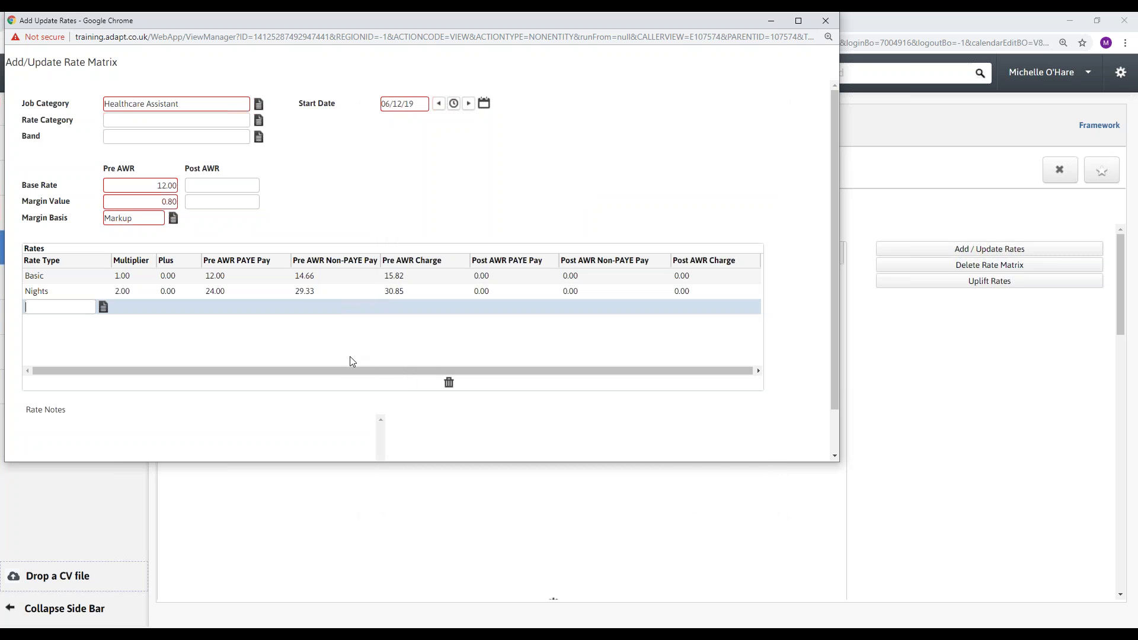
Confirm the Healthcare Assistant rate matrix to save it to the framework's current rates.
{"action": "scroll", "coordinate": [101, 421], "scroll_direction": "down", "scroll_amount": 2}
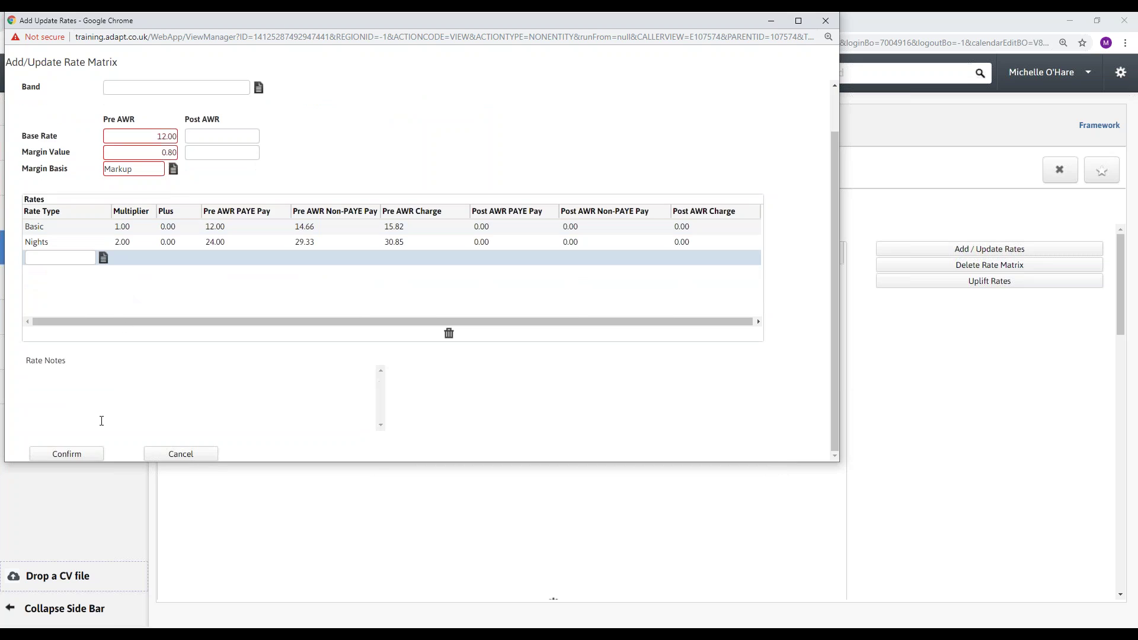
{"action": "left_click", "coordinate": [83, 455]}
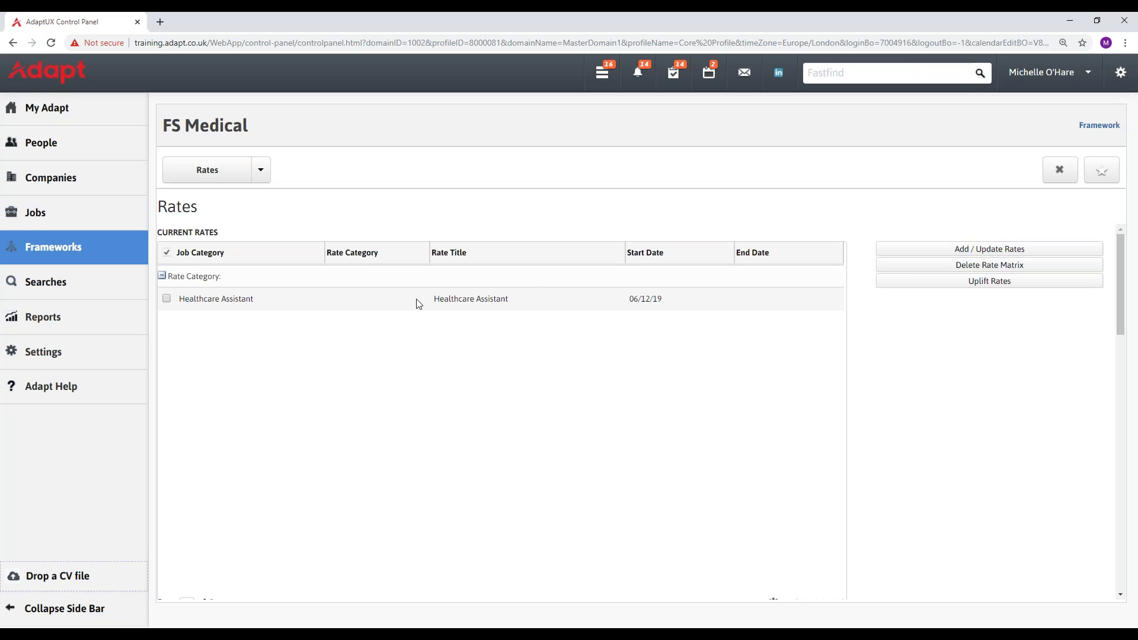
Select the Healthcare Assistant rate matrix, view it in the Add/Update Rate Matrix form and close the form unchanged.
{"action": "left_click", "coordinate": [166, 298]}
{"action": "left_click", "coordinate": [962, 250]}
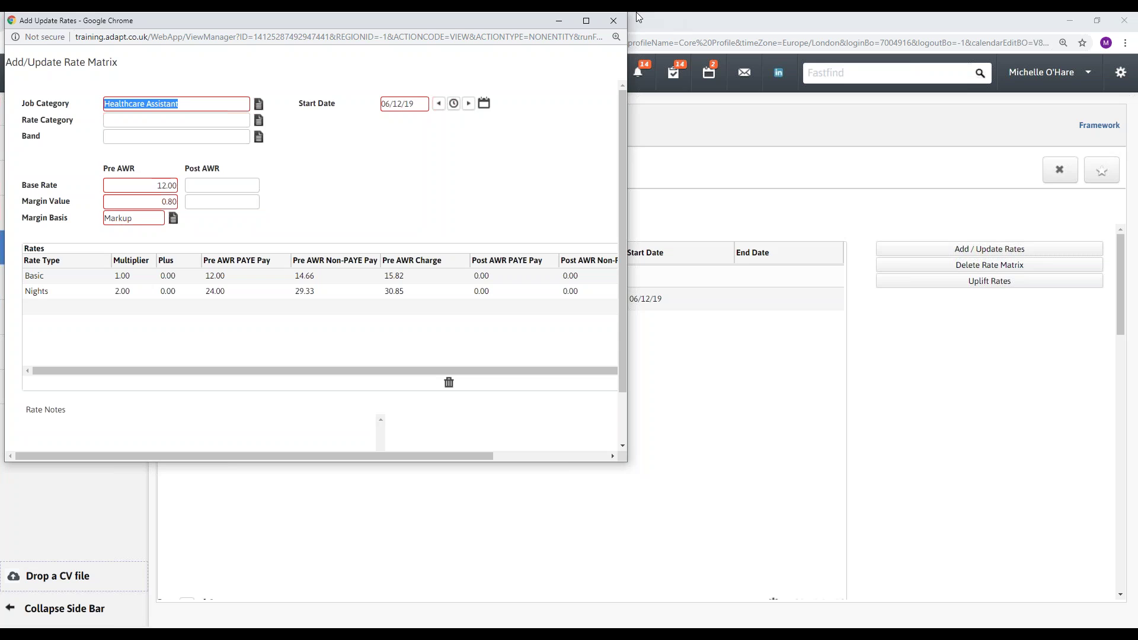
{"action": "left_click", "coordinate": [614, 20]}
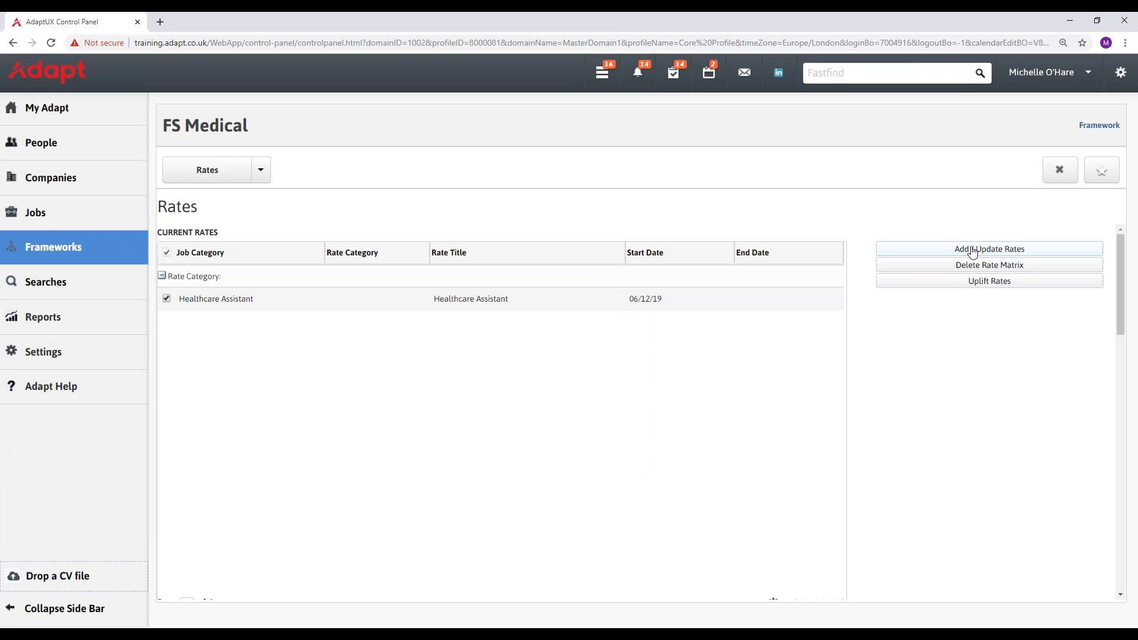
Examine the Uplift Rate Matrix form for the Healthcare Assistant rates, including the base rate uplift field, and close it without uplifting.
{"action": "left_click", "coordinate": [979, 284]}
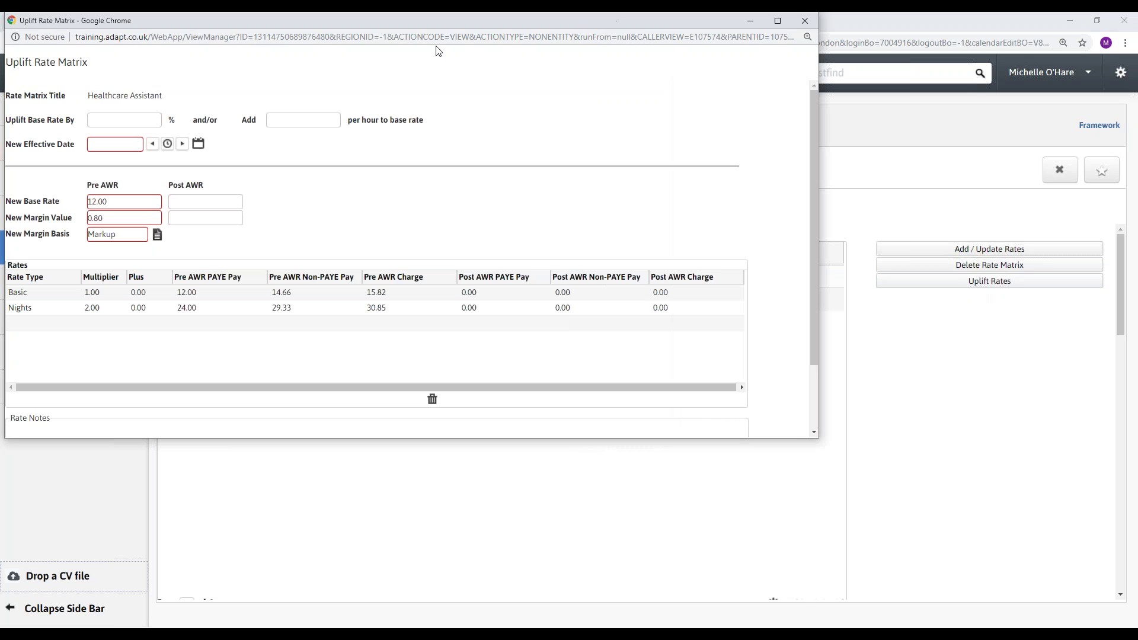
{"action": "left_click", "coordinate": [95, 123]}
{"action": "left_click", "coordinate": [805, 21]}
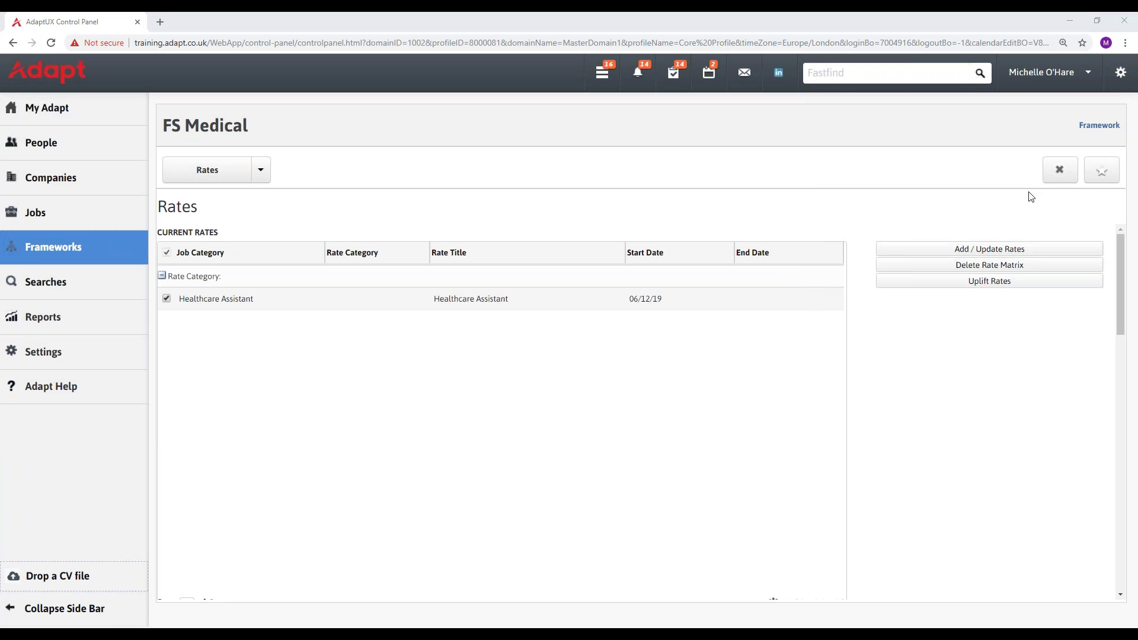